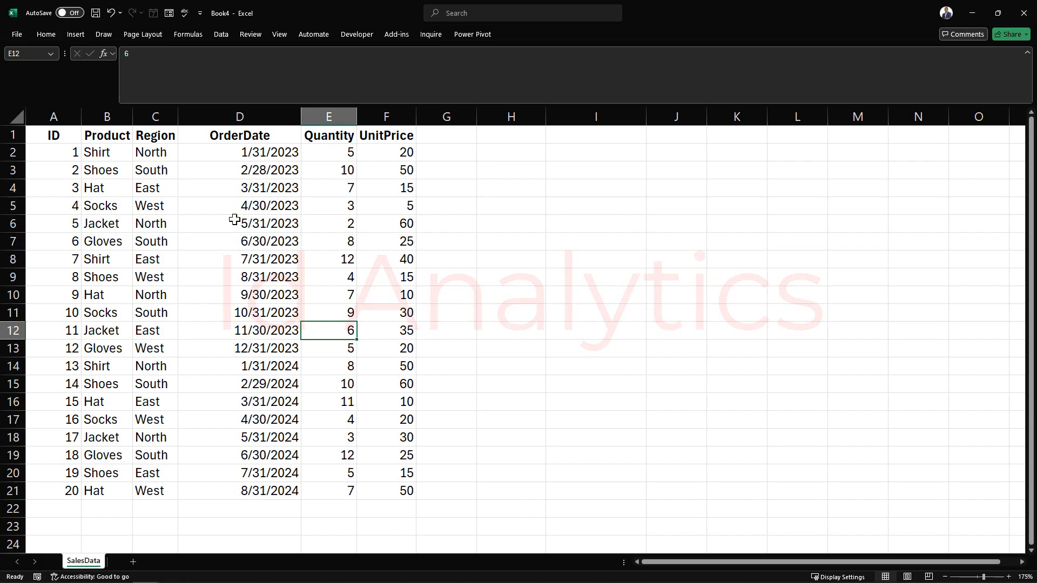
- Look over the entries in the Region column
left_click(156, 152)
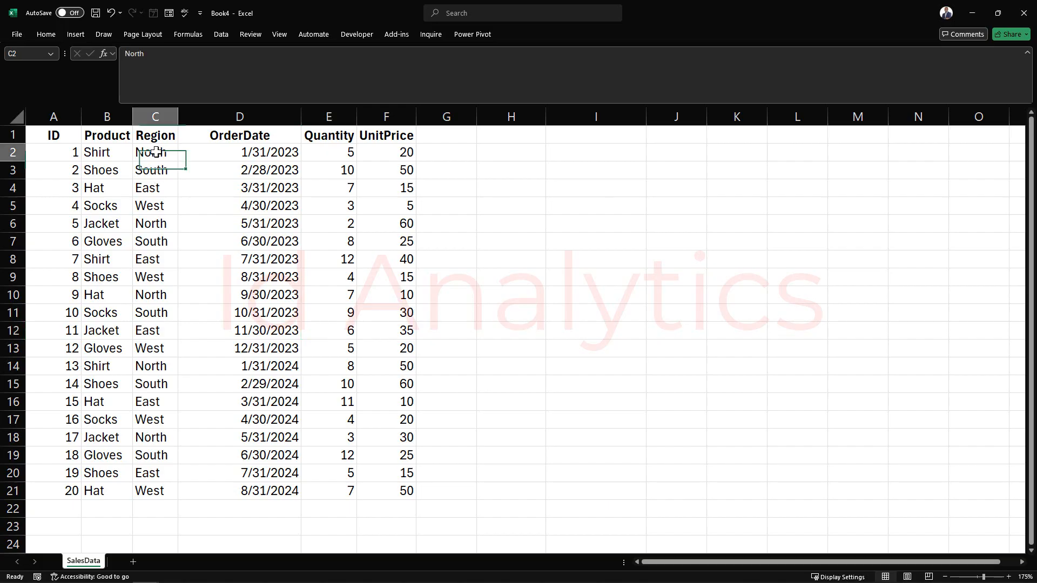
left_click(156, 116)
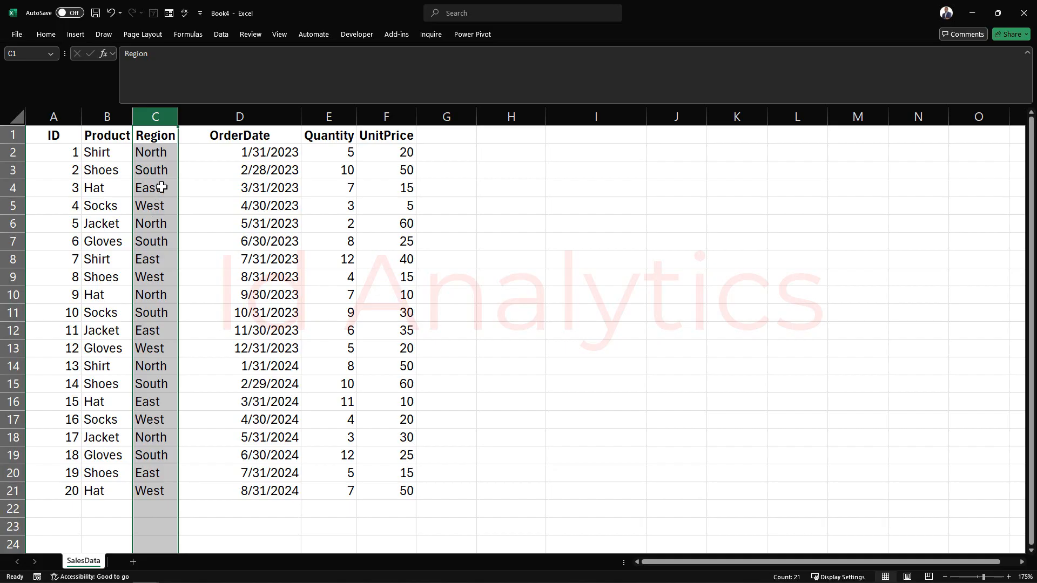
left_click(157, 151)
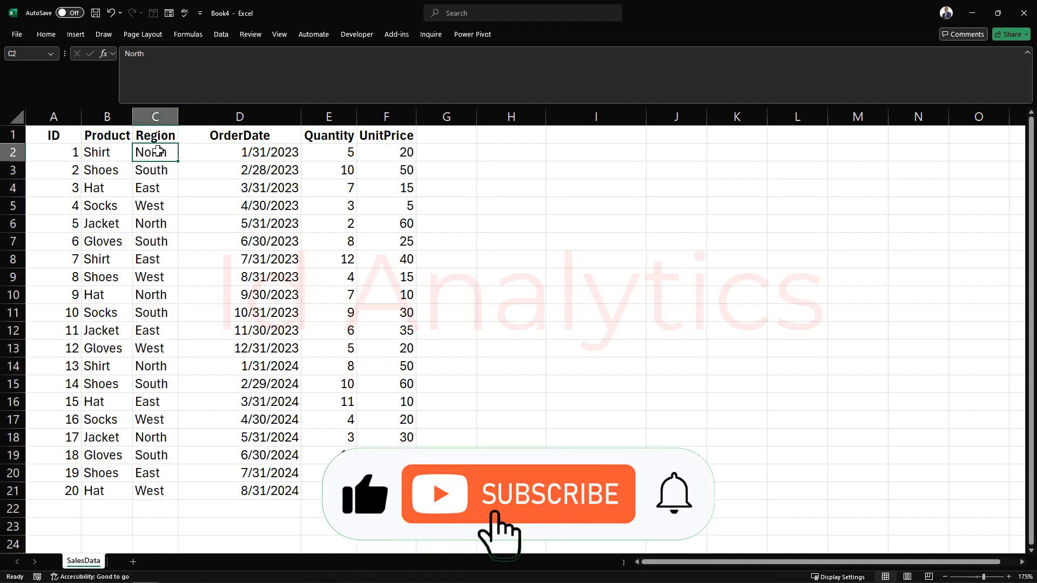
left_click_drag(158, 152, 157, 270)
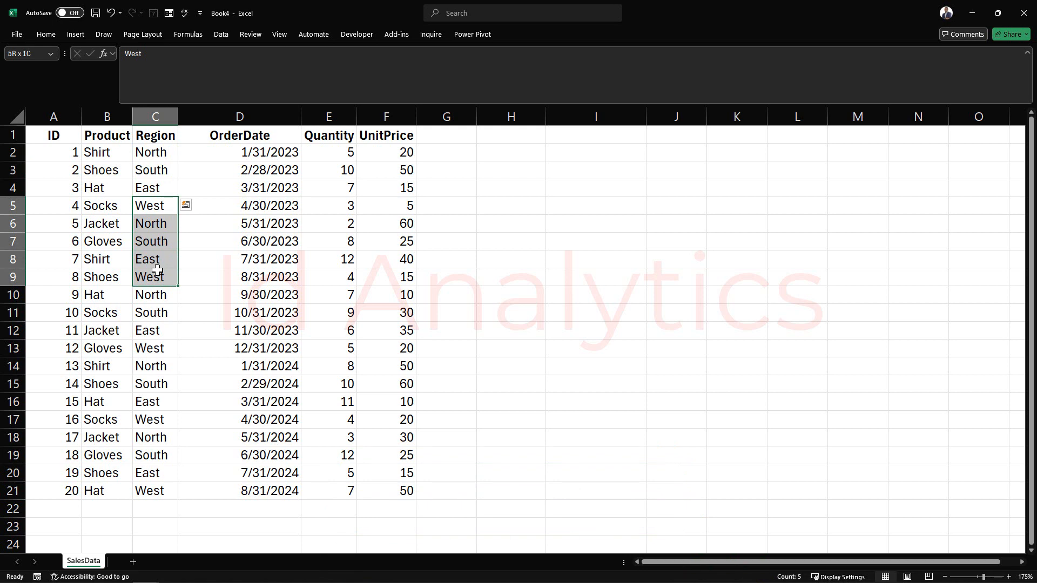
left_click_drag(154, 331, 156, 367)
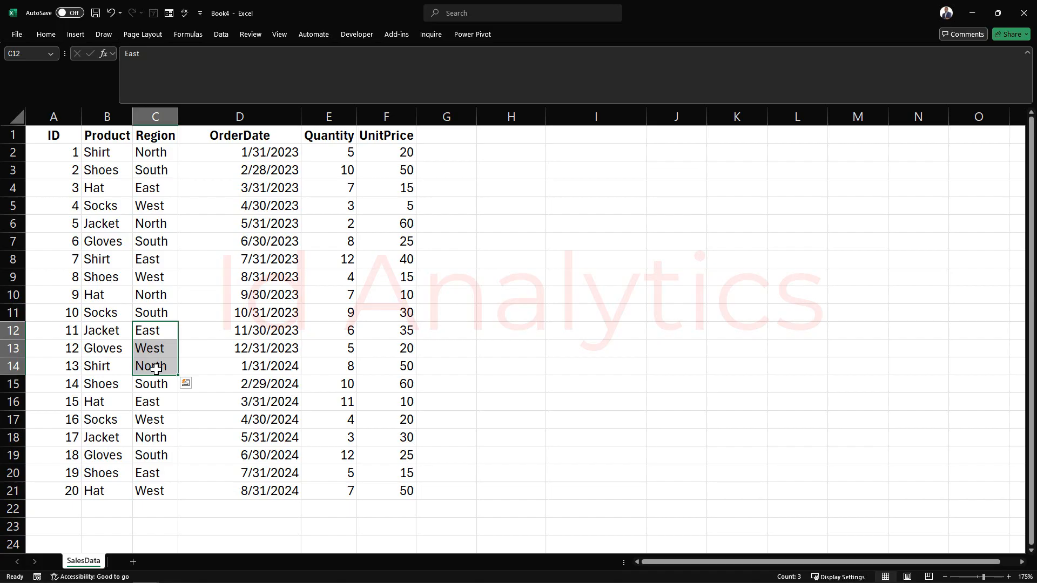
left_click(156, 368)
left_click(169, 346)
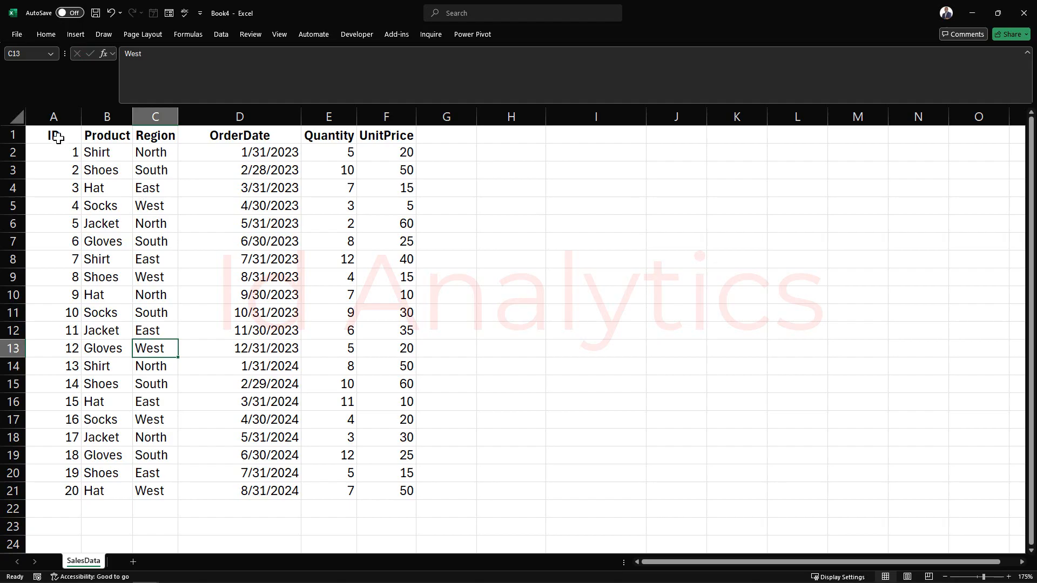
- Add filters to the header row A1:F1 of the sales table
left_click_drag(58, 137, 372, 137)
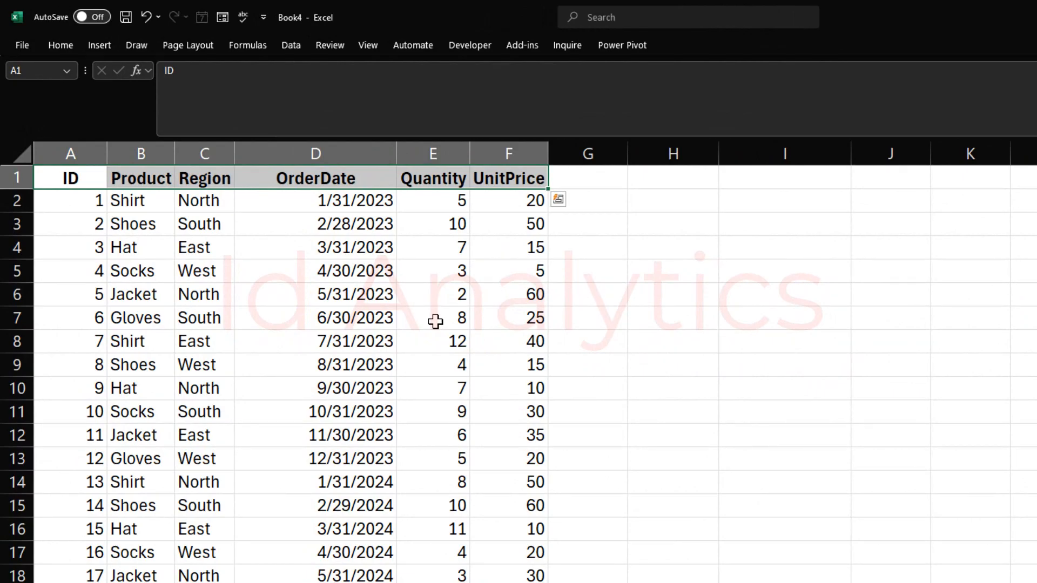
key("ctrl+shift+l")
left_click(270, 292)
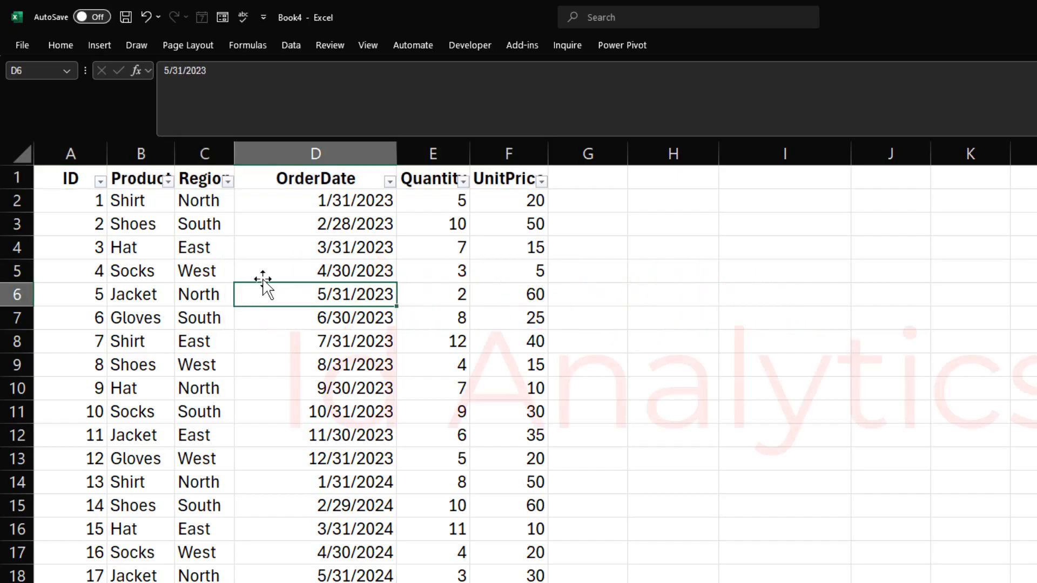
- Review the text sort options available for the Region column and the cells they would apply to
left_click_drag(177, 157, 180, 156)
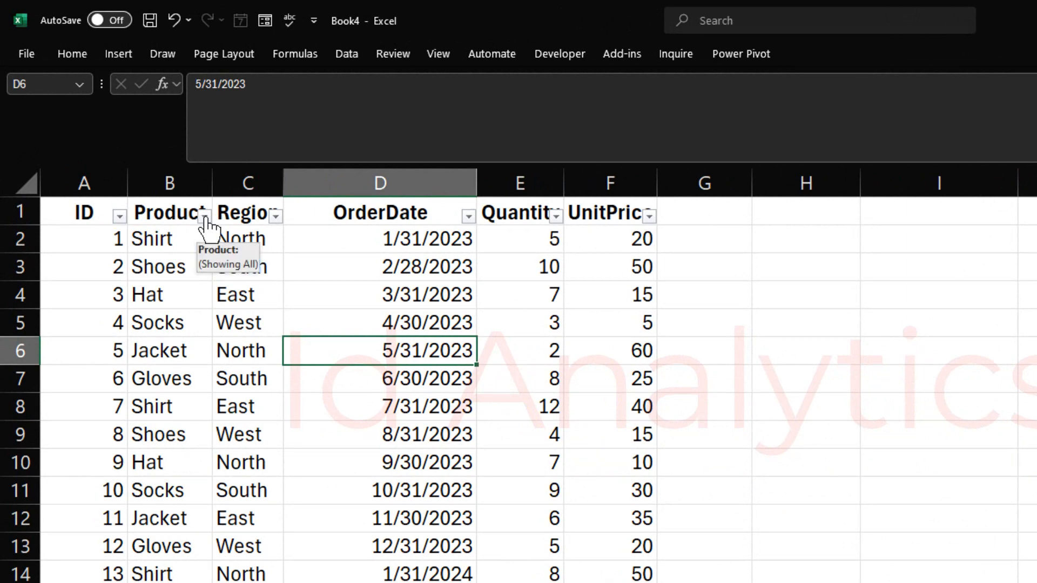
left_click(276, 216)
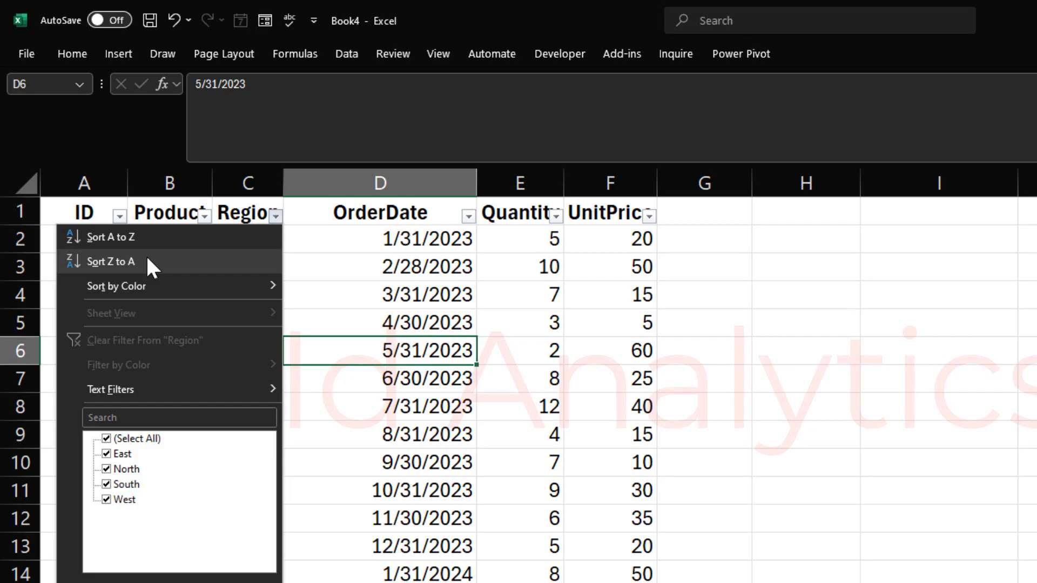
left_click(245, 216)
left_click_drag(241, 243, 242, 568)
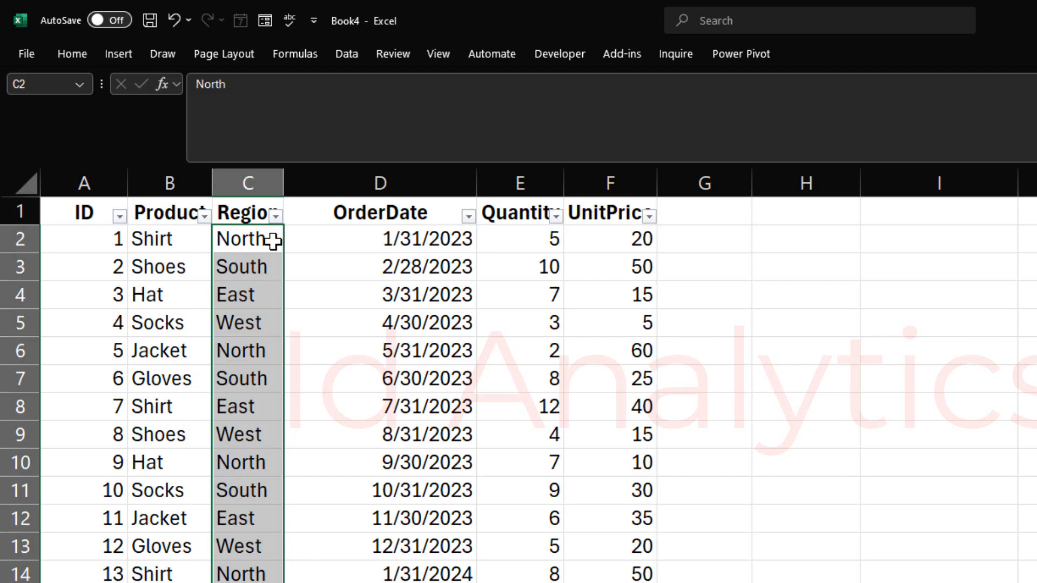
left_click(276, 216)
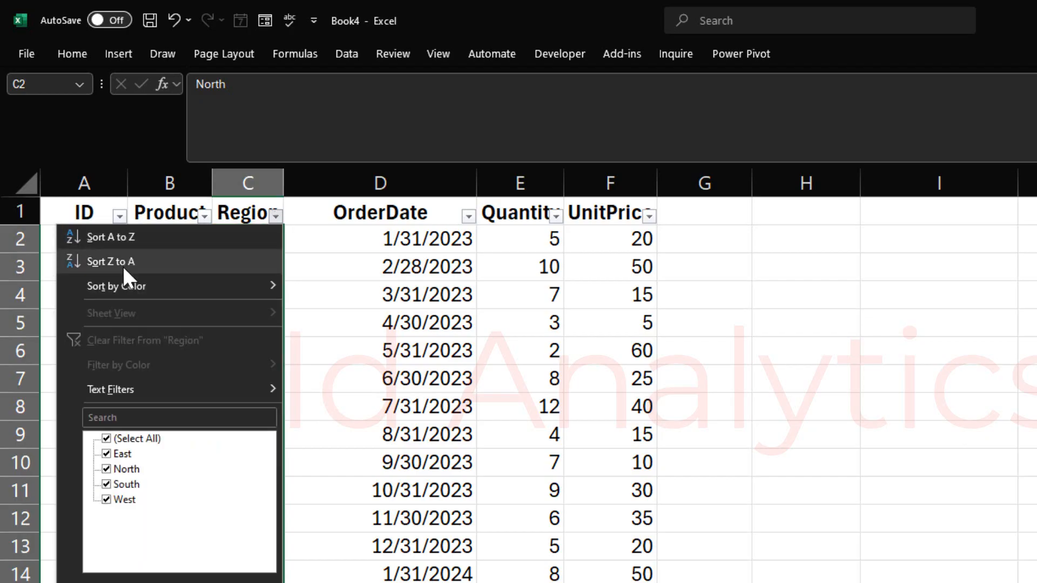
left_click(372, 246)
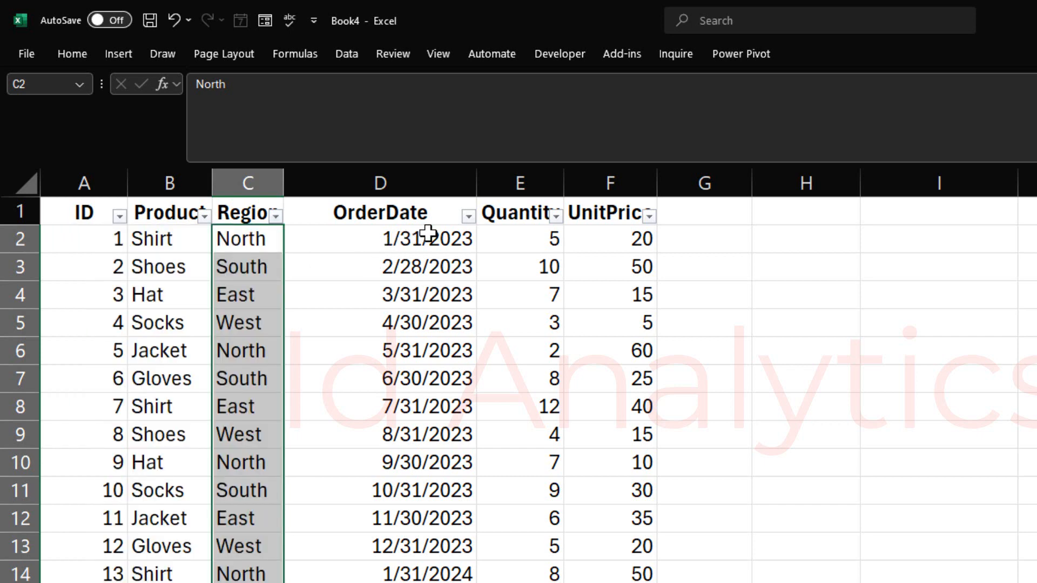
- Review the date sort options available for the OrderDate column
left_click(405, 210)
left_click(408, 196)
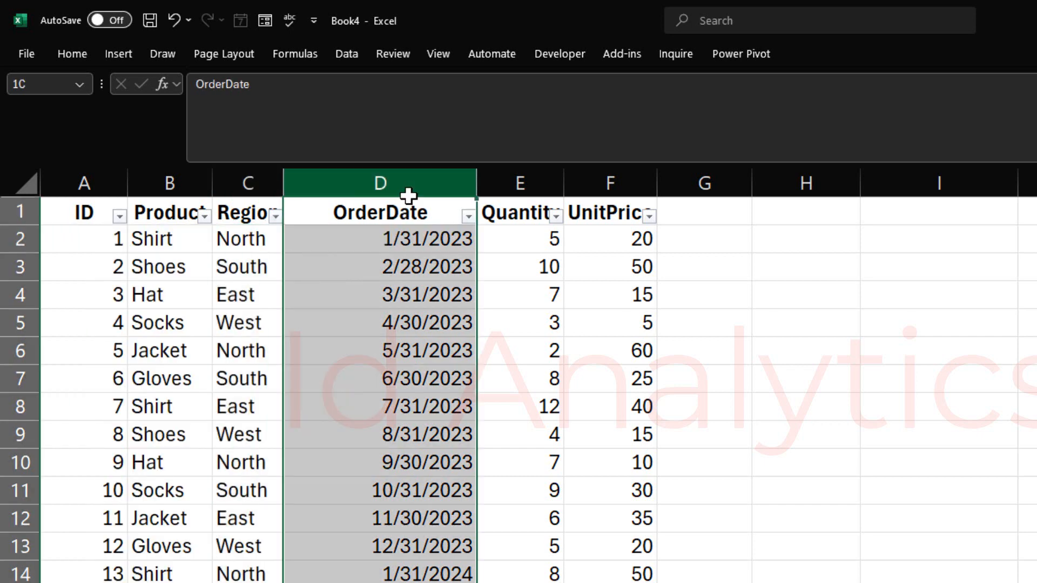
left_click(402, 237)
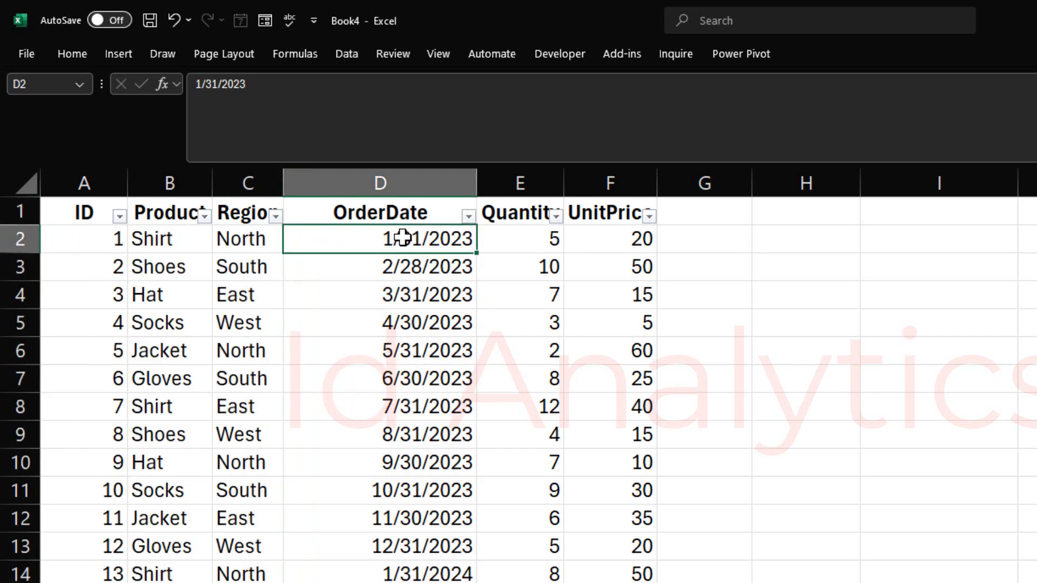
left_click(469, 217)
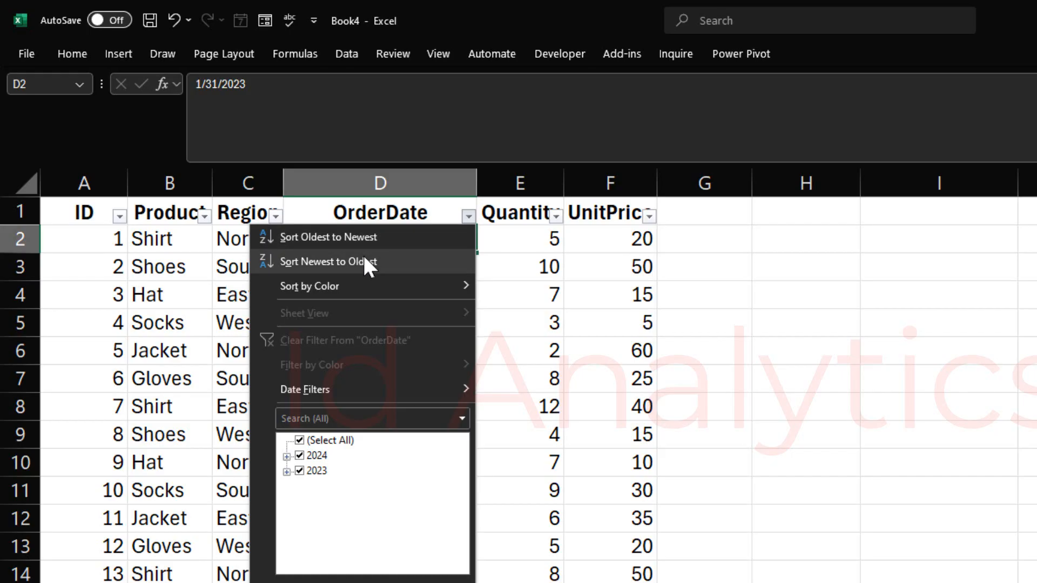
left_click(404, 209)
- Review the number sort options available for the Quantity column
left_click(521, 212)
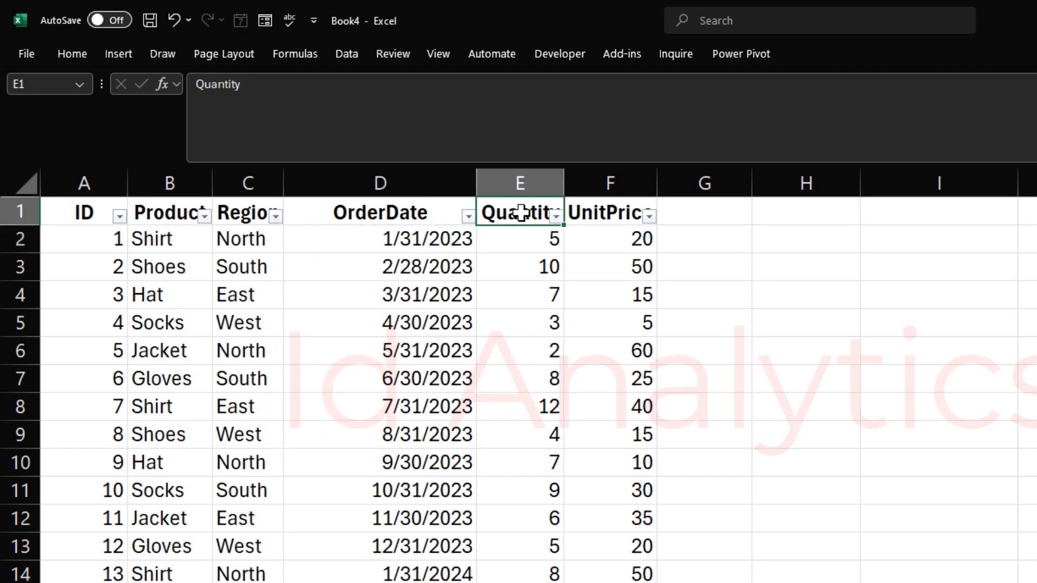
left_click(556, 216)
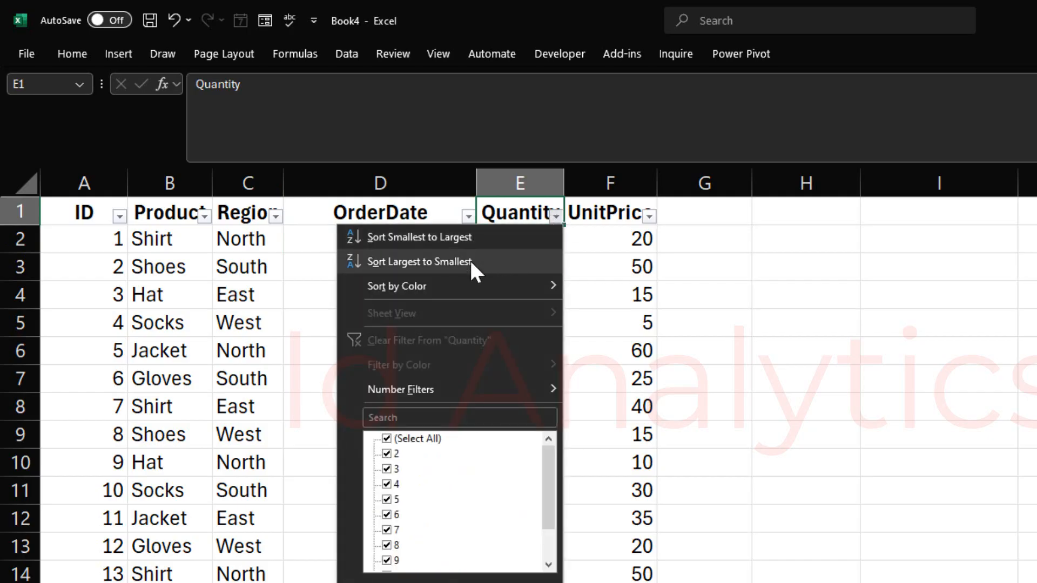
left_click(301, 269)
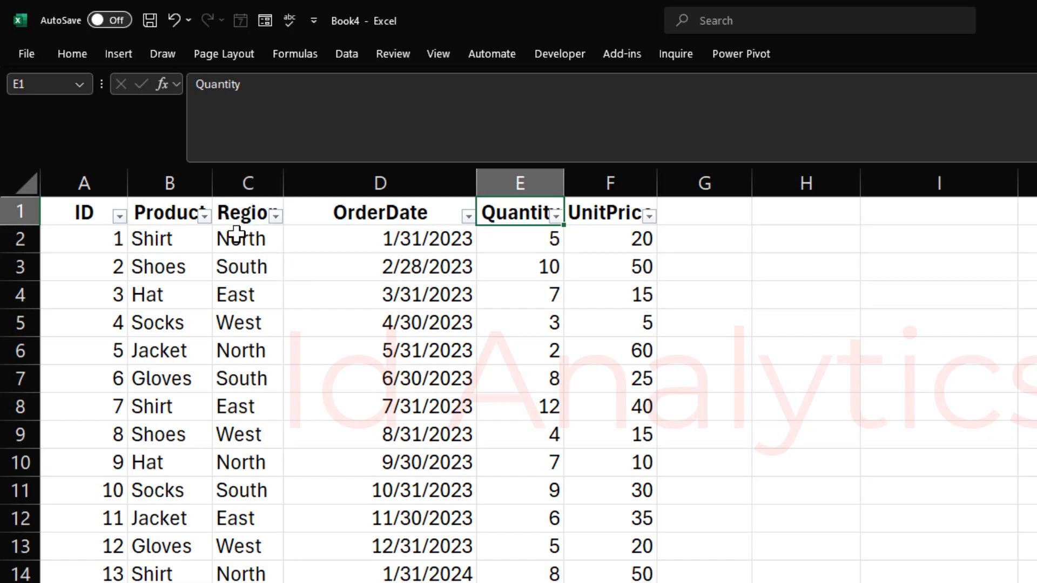
- Sort the table by Region from A to Z and check the region groups
left_click(277, 216)
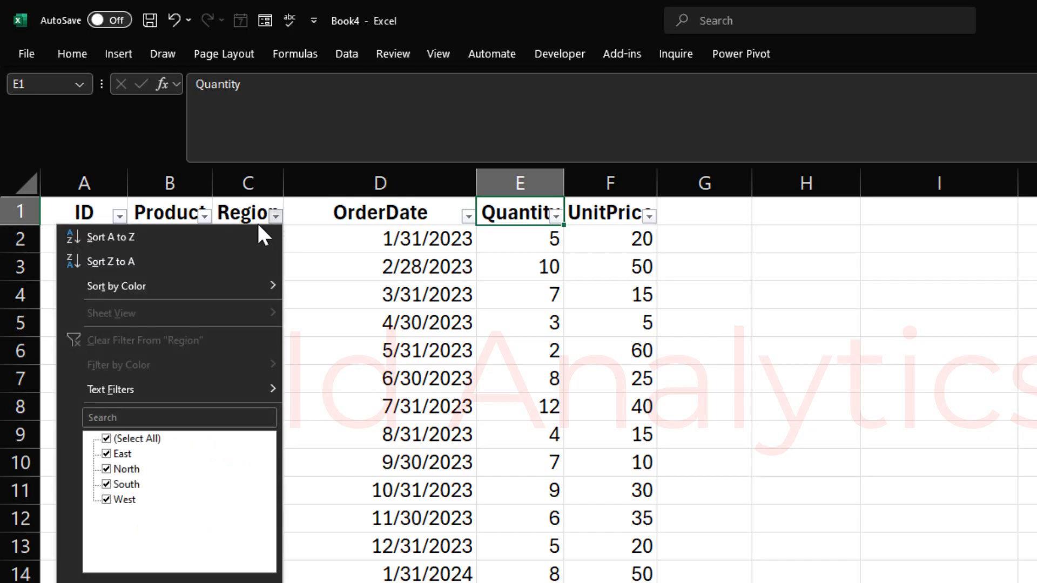
left_click(229, 237)
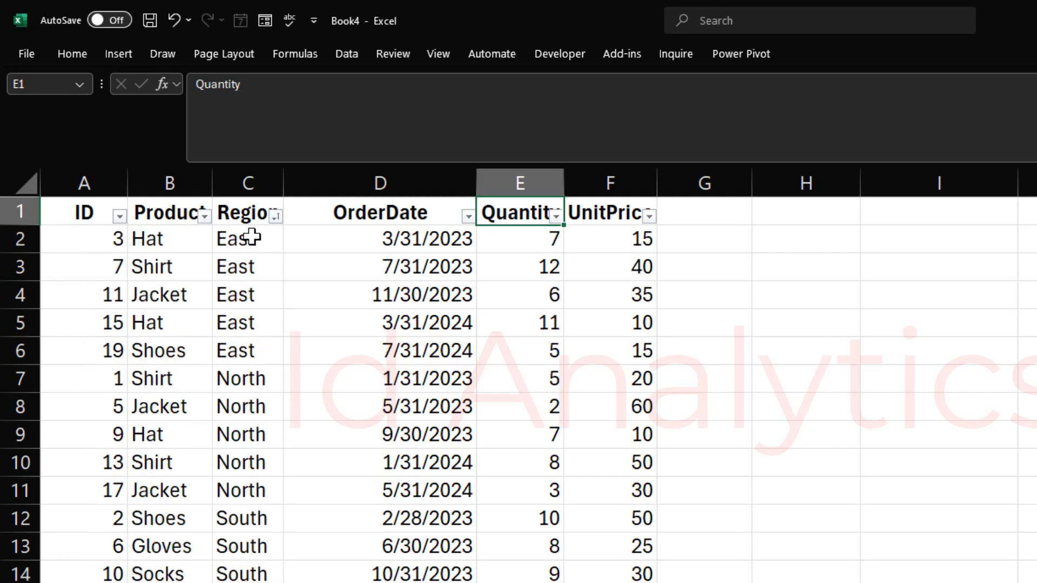
left_click_drag(252, 238, 248, 339)
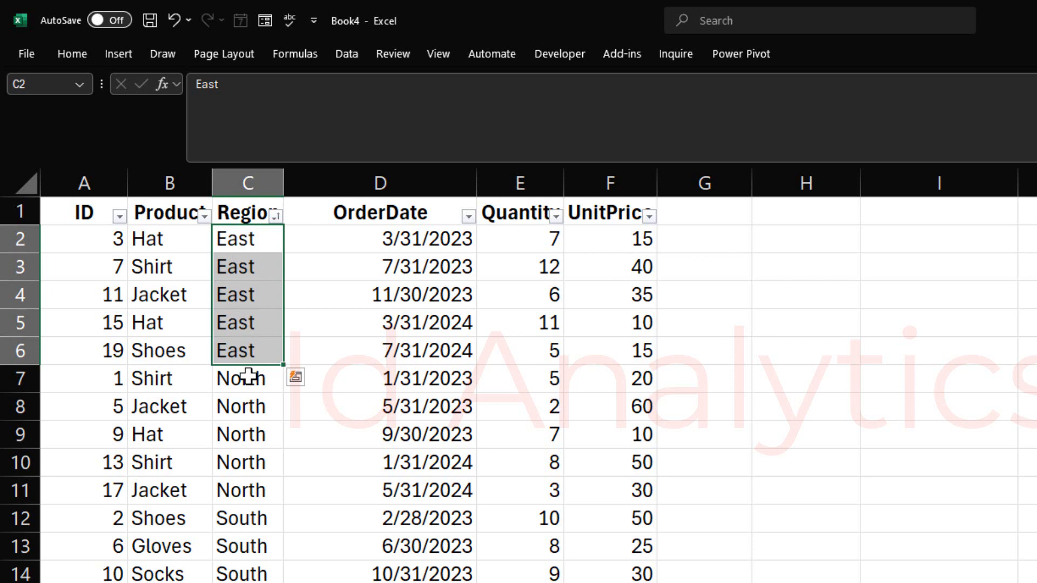
left_click_drag(243, 378, 153, 487)
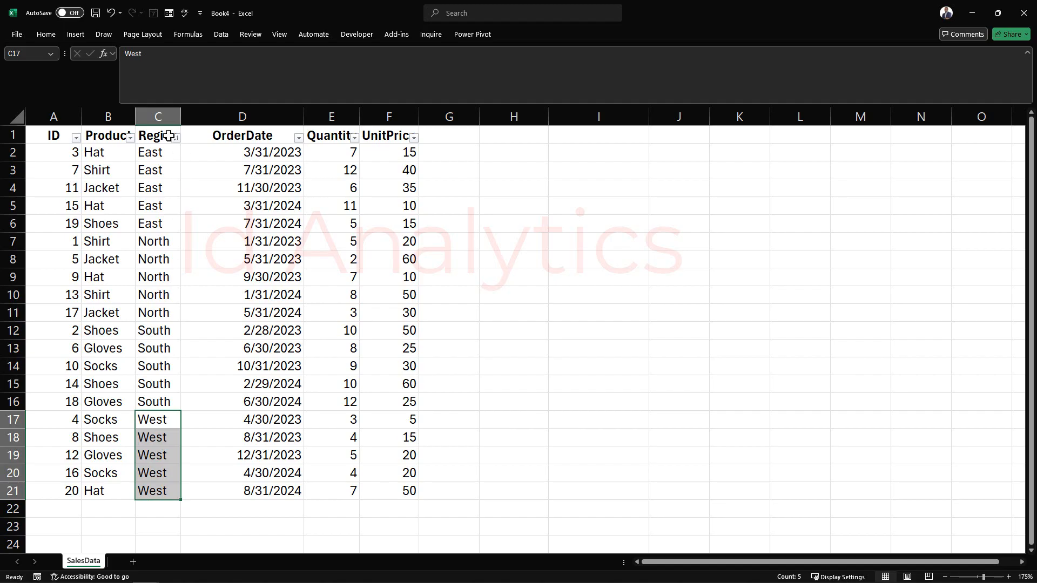
- Examine how the Region sort rearranged the East rows and the order of the ID values
left_click(159, 117)
left_click_drag(153, 154, 160, 207)
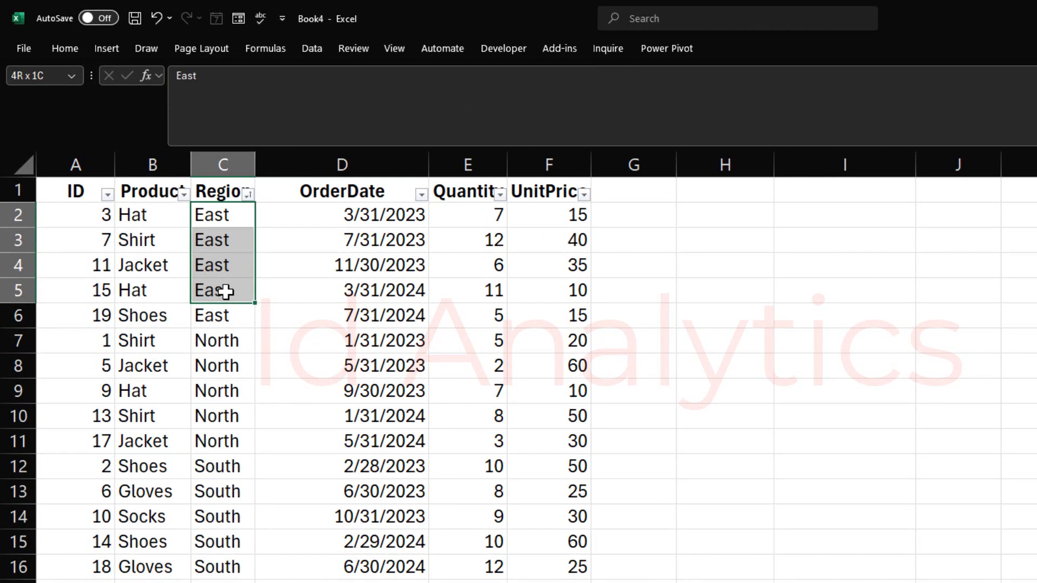
left_click_drag(322, 205, 533, 287)
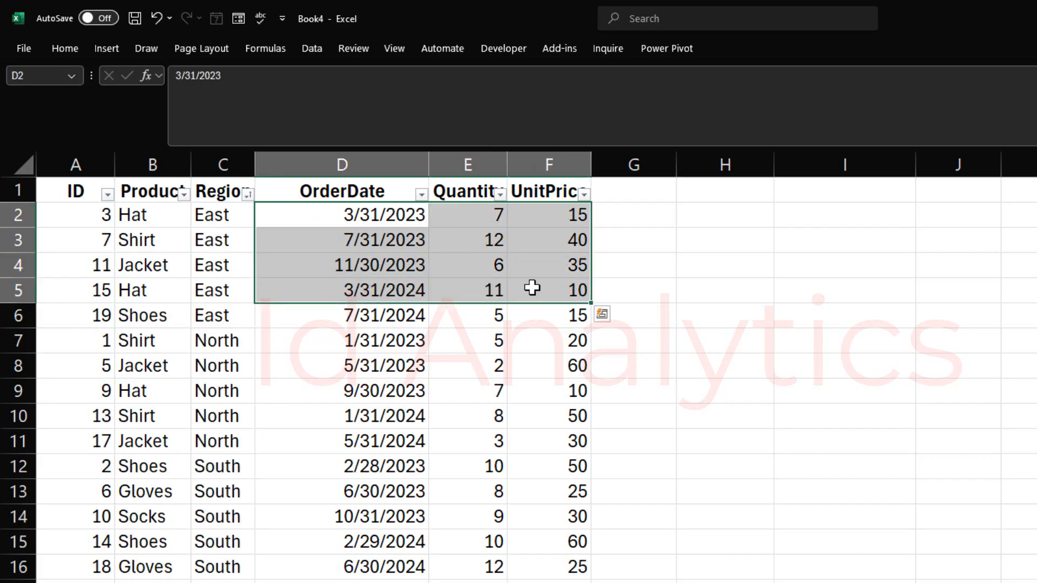
left_click(97, 167)
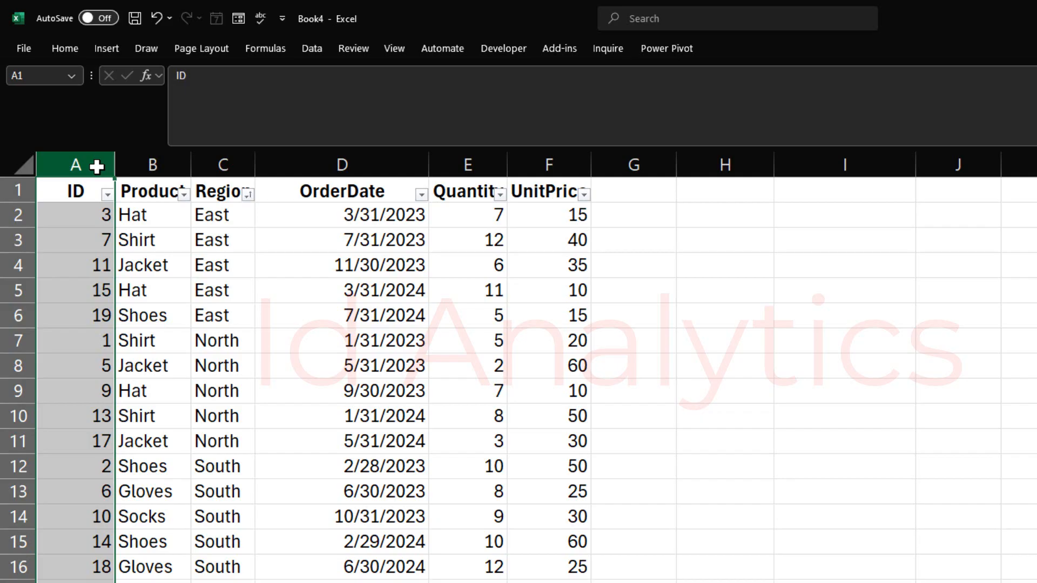
left_click(92, 213)
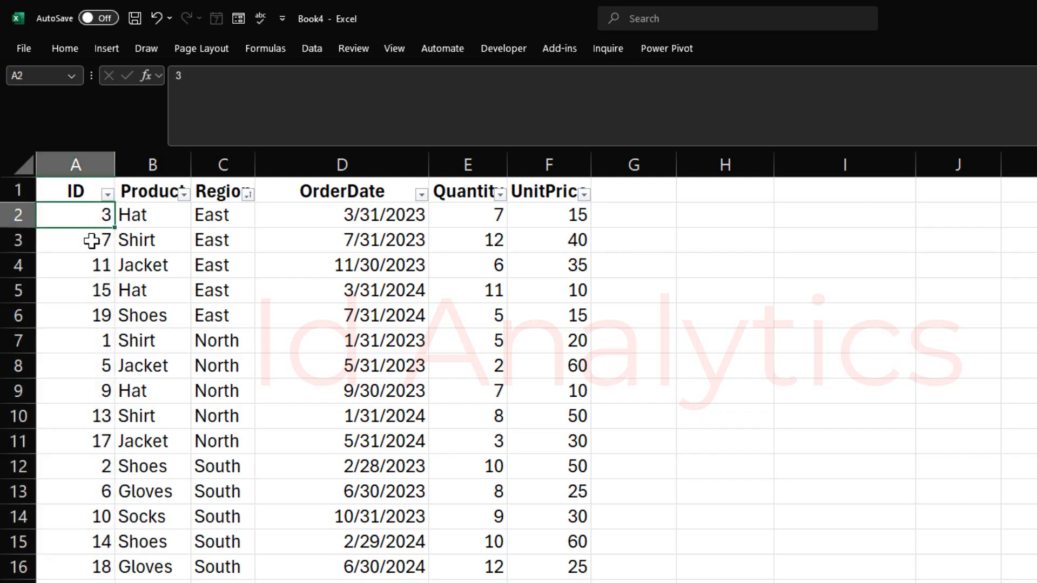
left_click(91, 241)
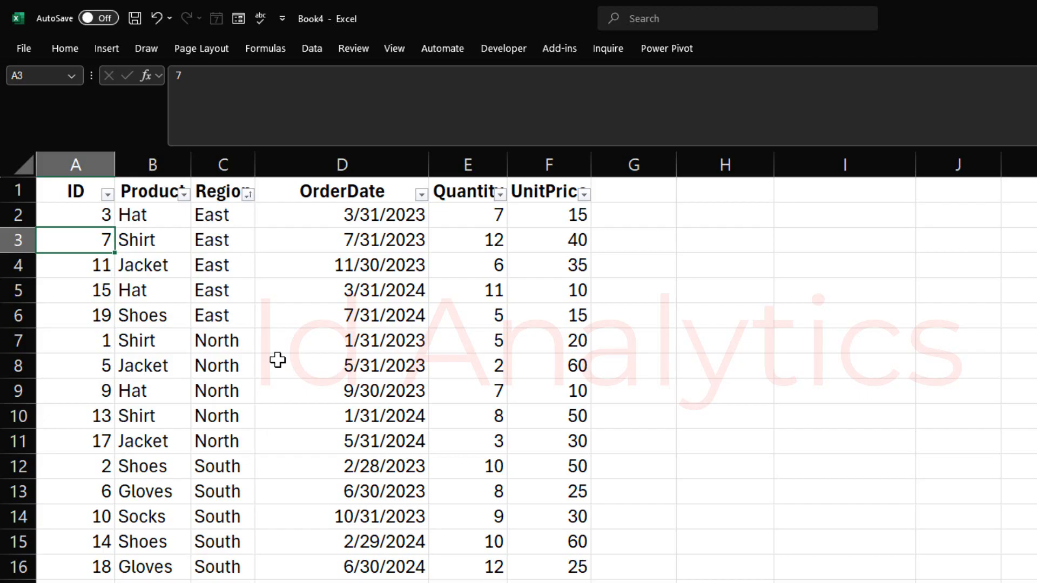
- Sort the table by Region from Z to A and check the first region group
left_click(248, 195)
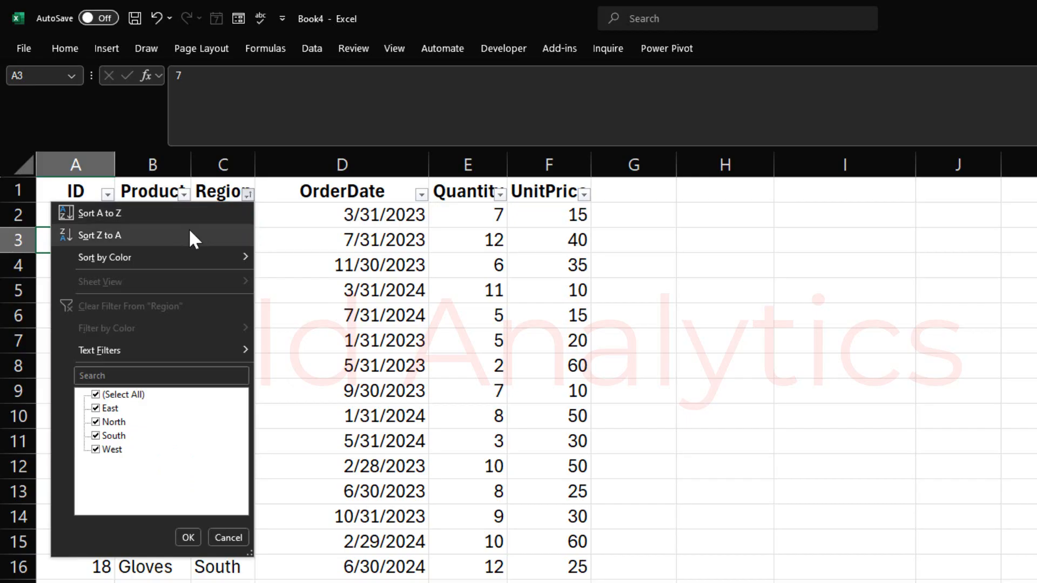
left_click(191, 233)
left_click(228, 214)
left_click_drag(228, 214, 230, 315)
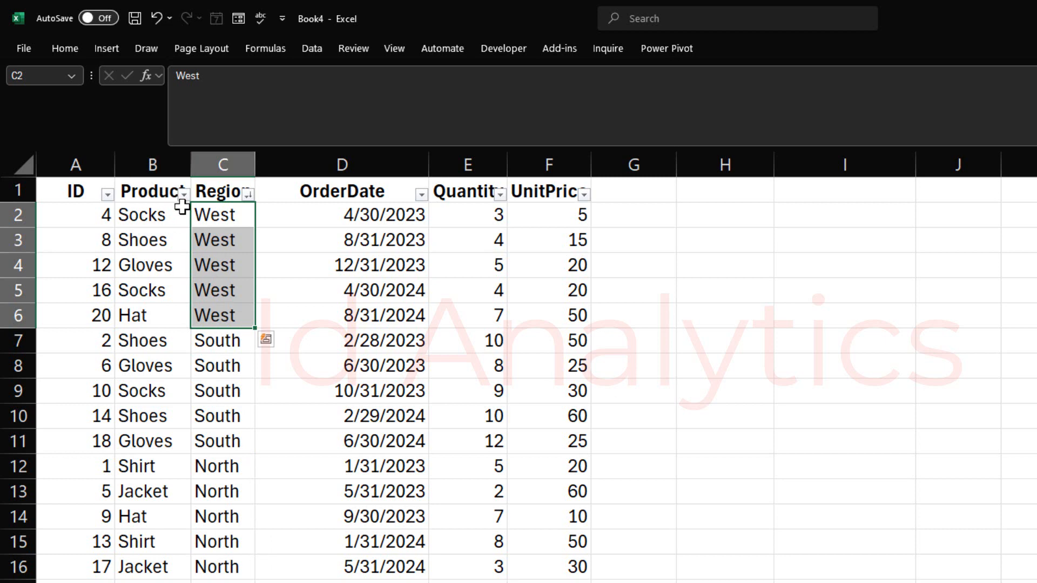
- Undo both Region sorts to restore the original row order
key("ctrl+z")
key("ctrl+z")
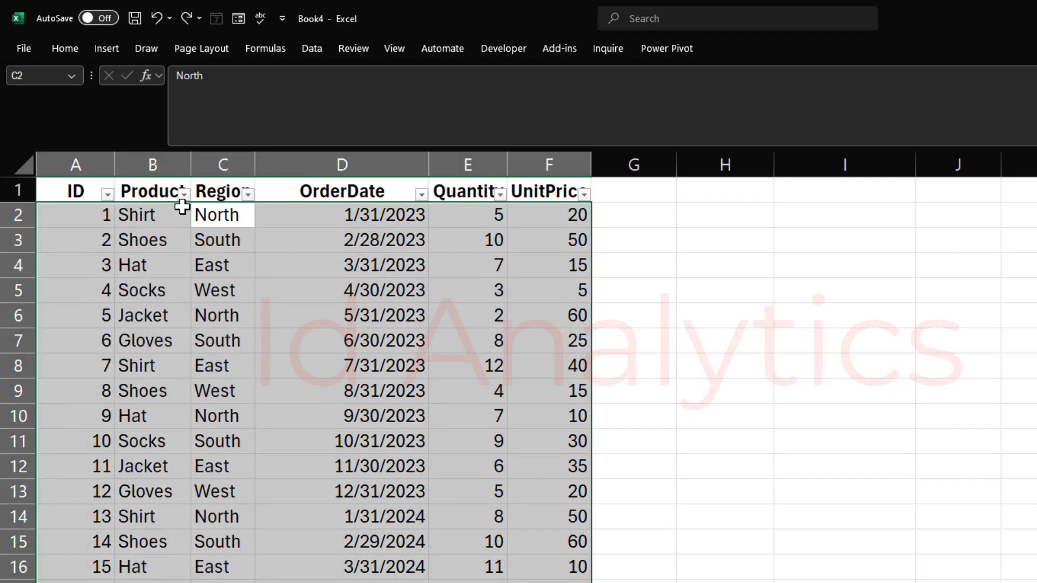
left_click(224, 260)
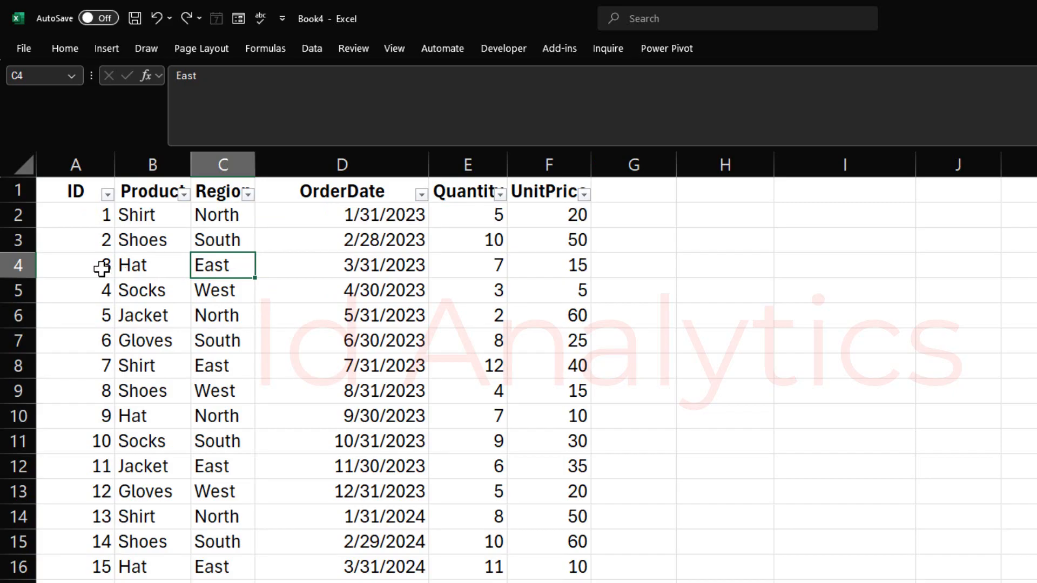
- Fill the row with ID 3 (A4:F4) with light blue
left_click_drag(99, 267, 529, 259)
left_click(61, 48)
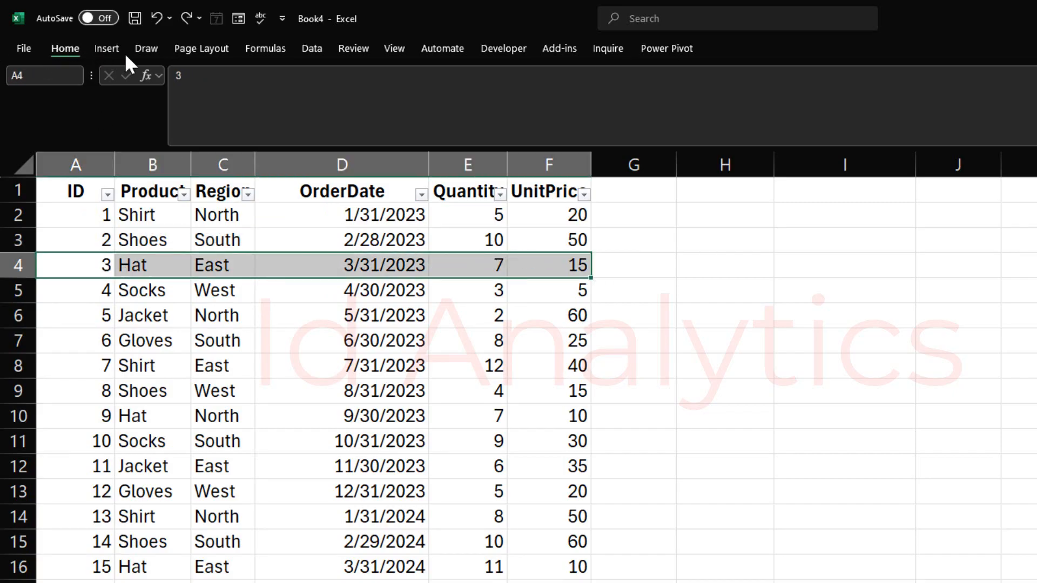
left_click(261, 102)
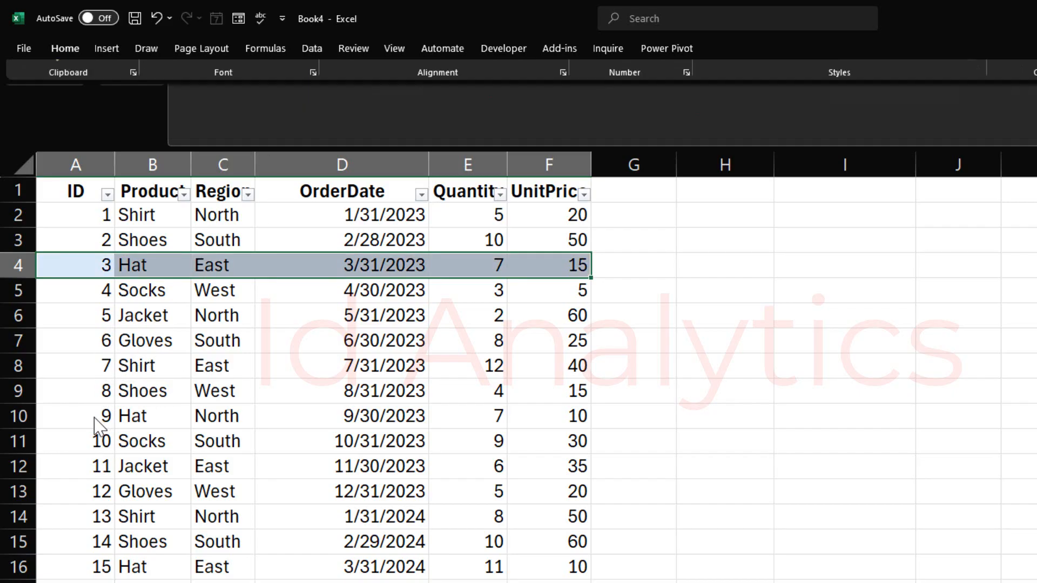
- Fill the rows with ID 9 (A10:F10) and ID 15 (A16:F16) with the same light blue
left_click_drag(91, 417, 527, 415)
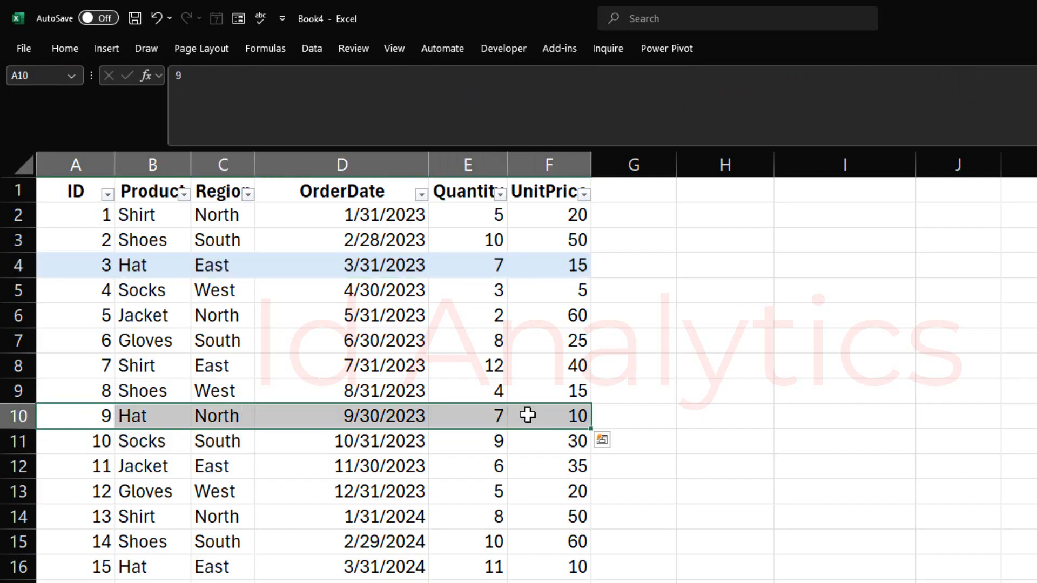
left_click(73, 49)
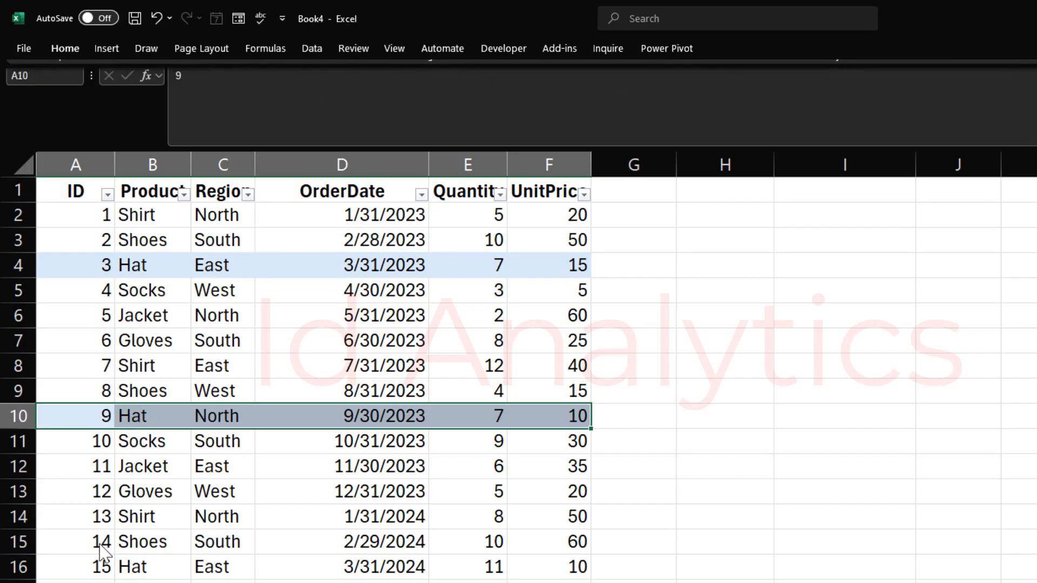
left_click(89, 562)
left_click_drag(89, 562, 560, 567)
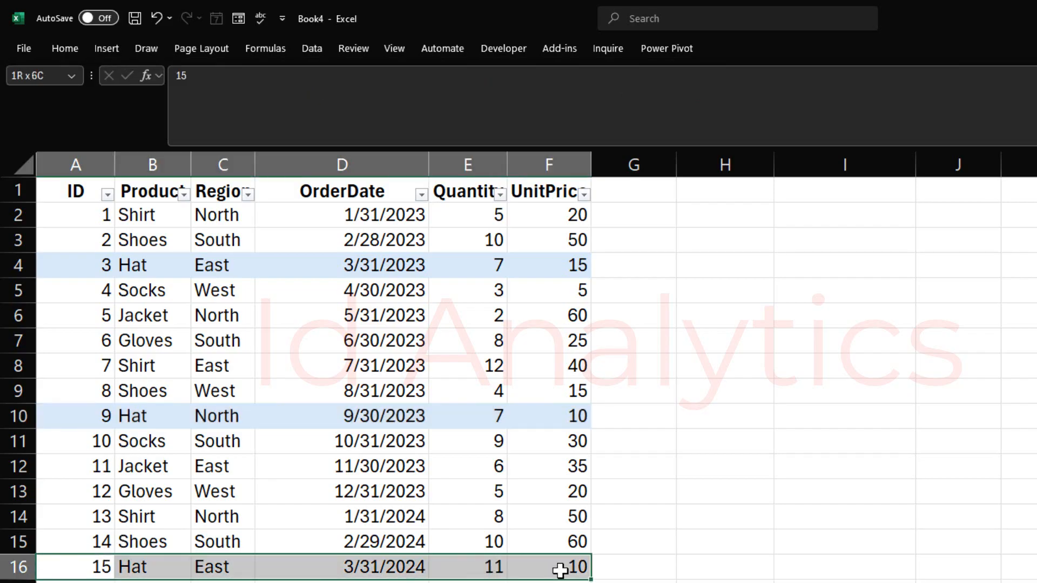
left_click(62, 48)
left_click(262, 99)
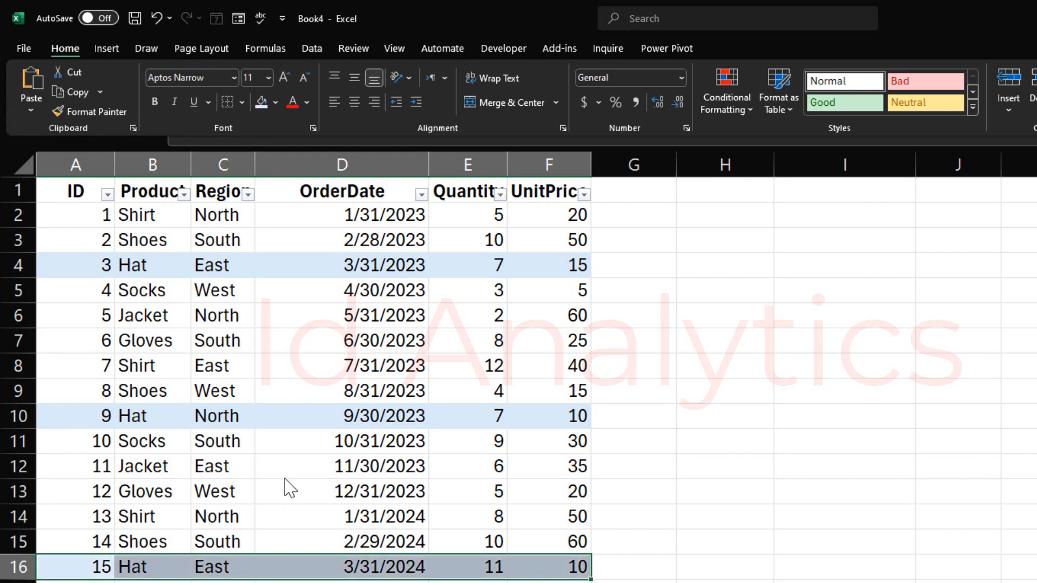
left_click(295, 508)
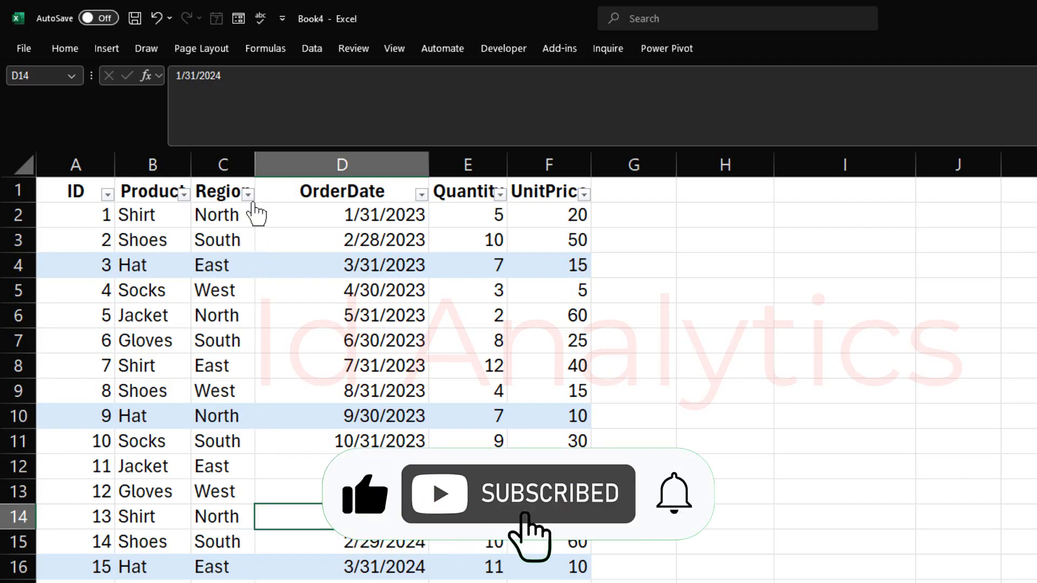
- Sort the table by the light blue cell color from the Region column and check the highlighted rows against the unfilled ones
left_click(249, 196)
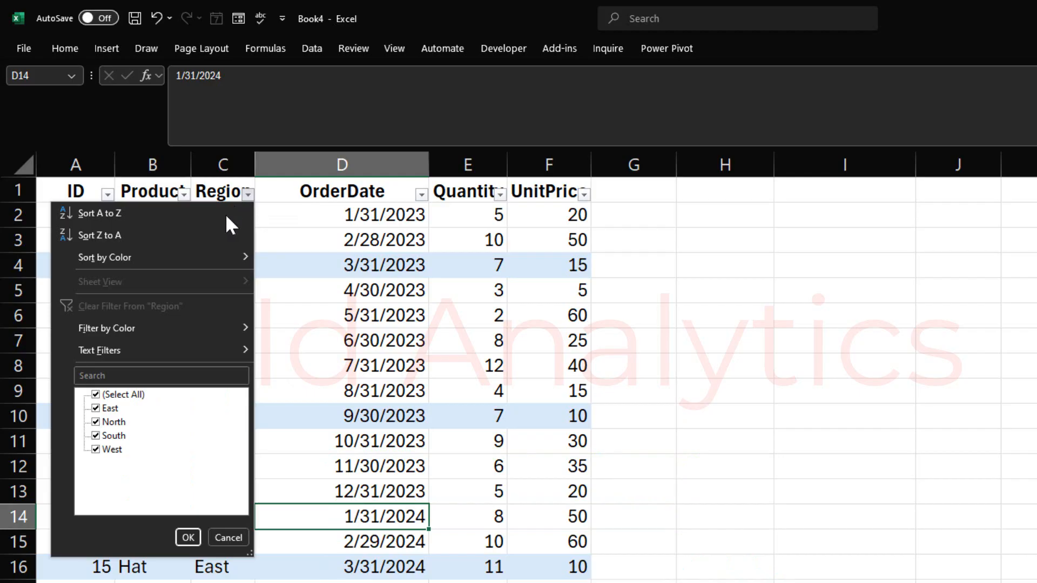
mouse_move(195, 263)
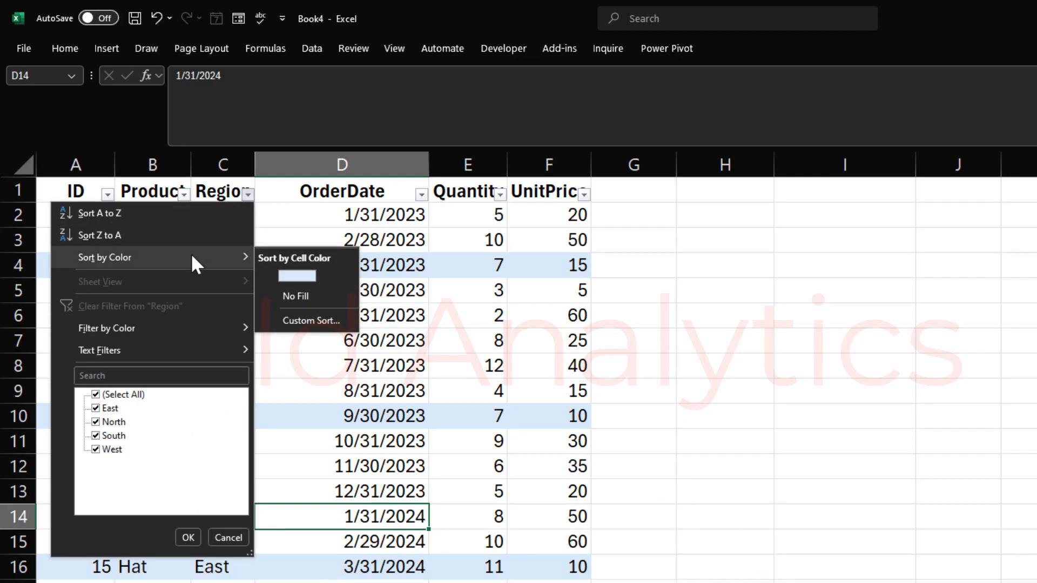
left_click(309, 274)
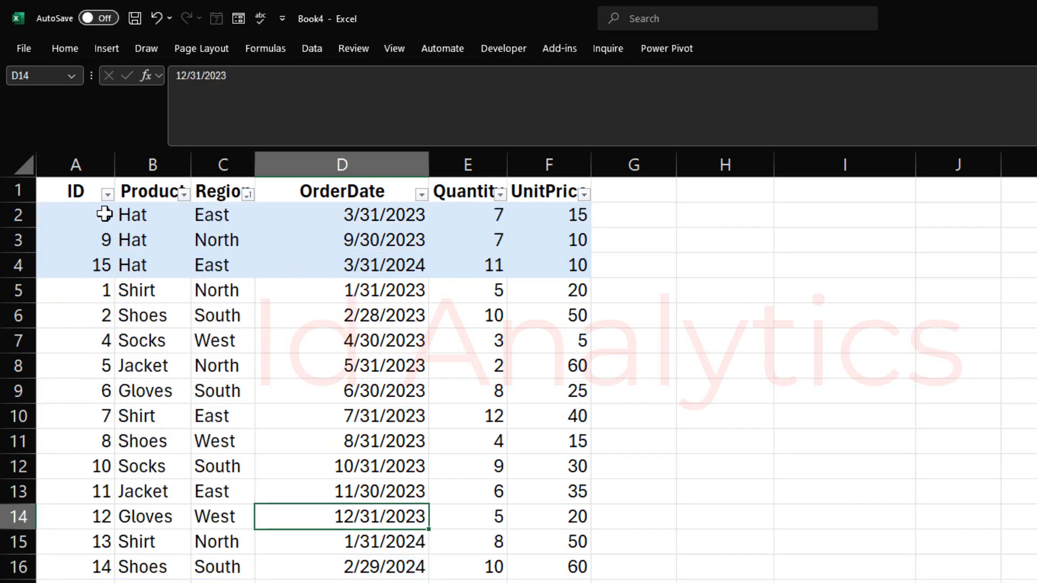
left_click_drag(99, 213, 537, 265)
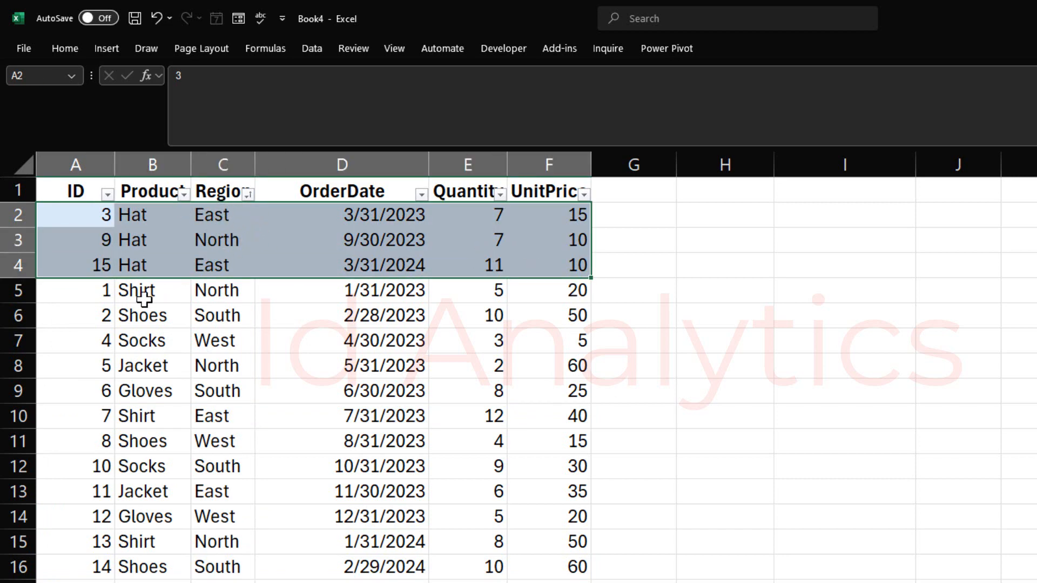
left_click_drag(142, 293, 448, 525)
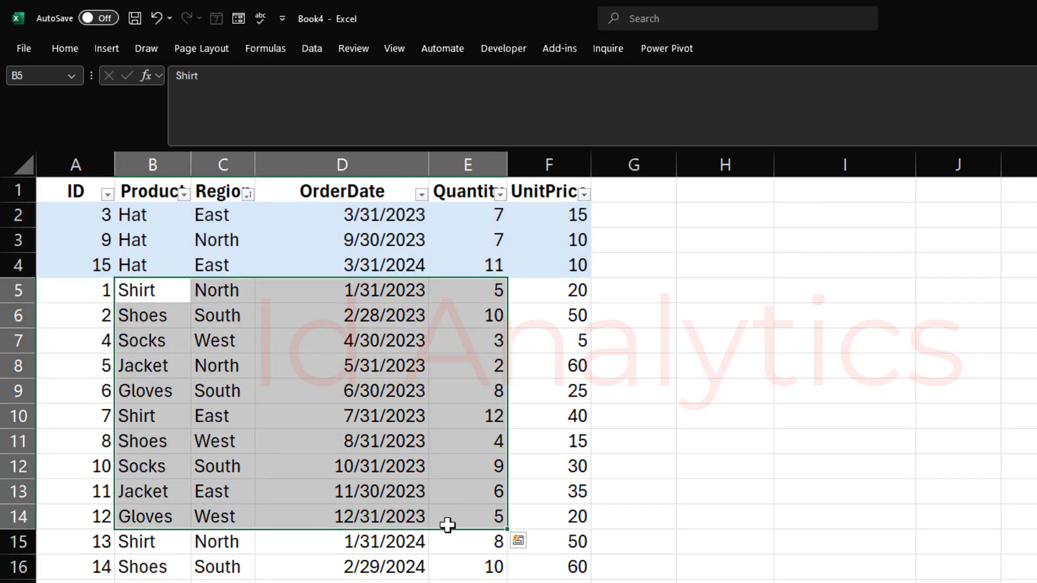
left_click(371, 446)
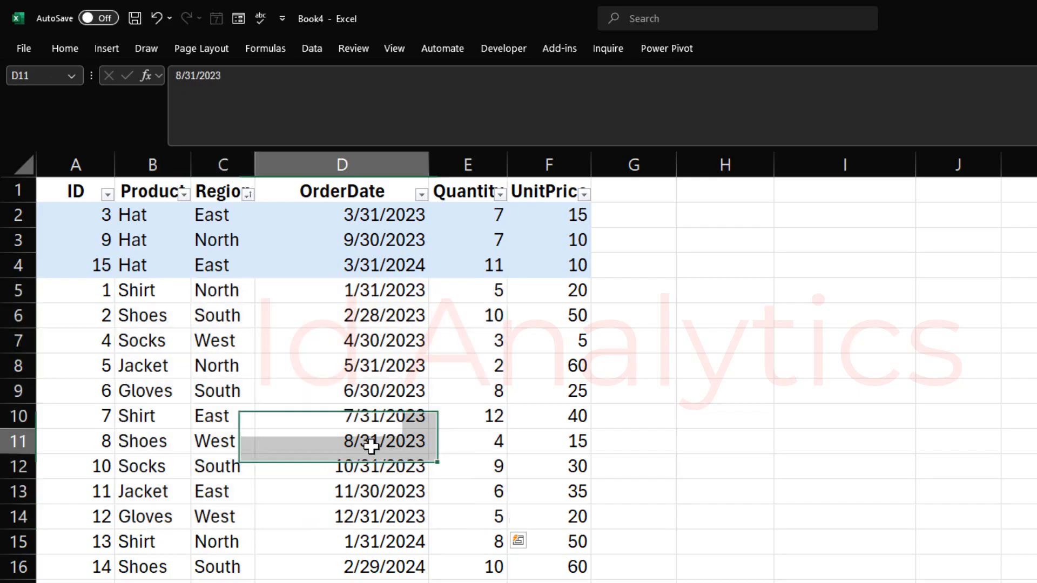